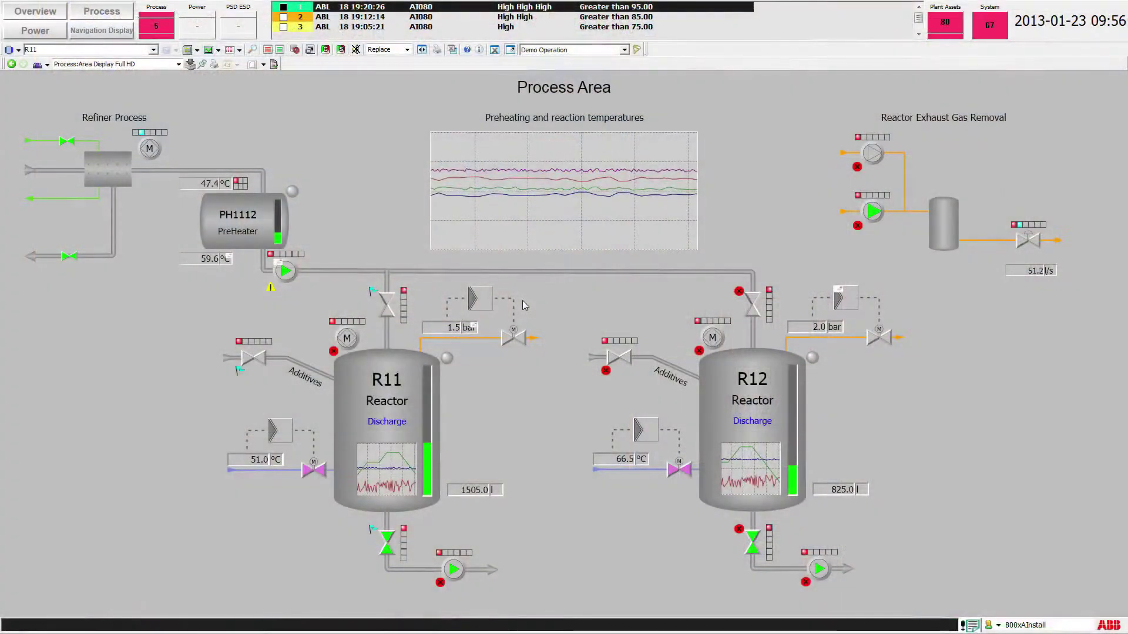
Open R11's live video, place the Cam 201 faceplate beside it, and choose camera presets from its list.
click(522, 304)
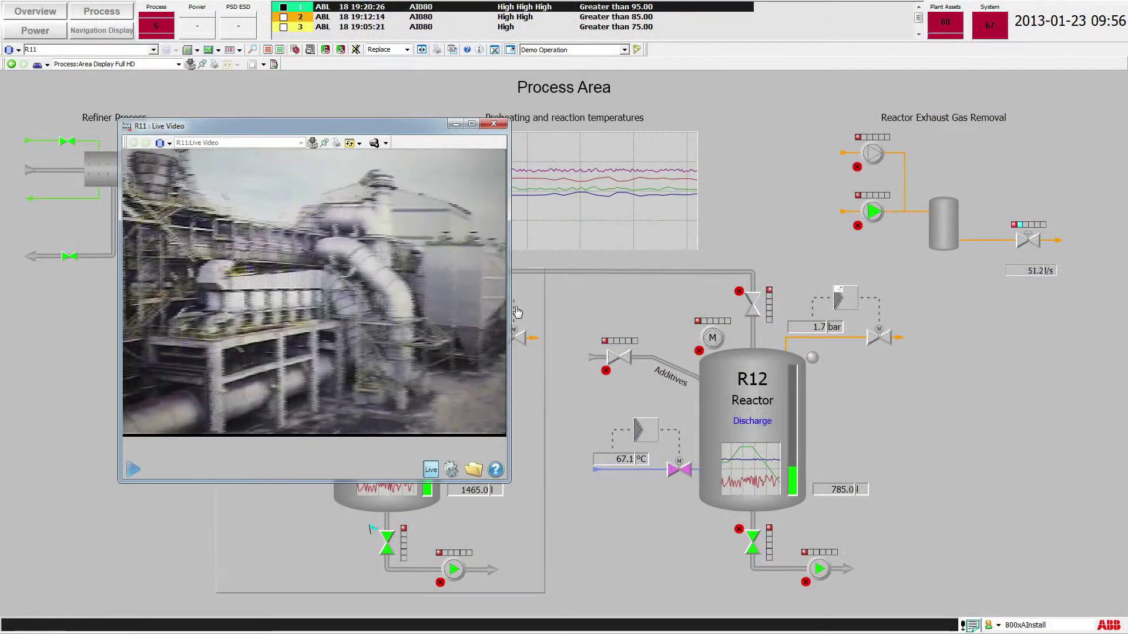
click(452, 471)
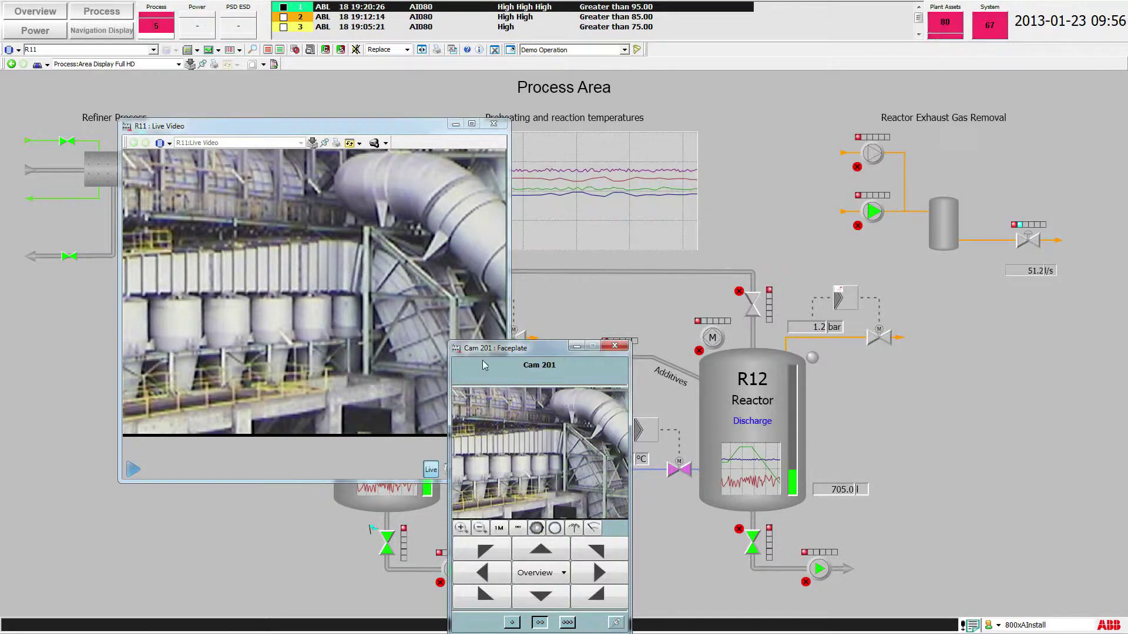
drag(568, 220, 569, 213)
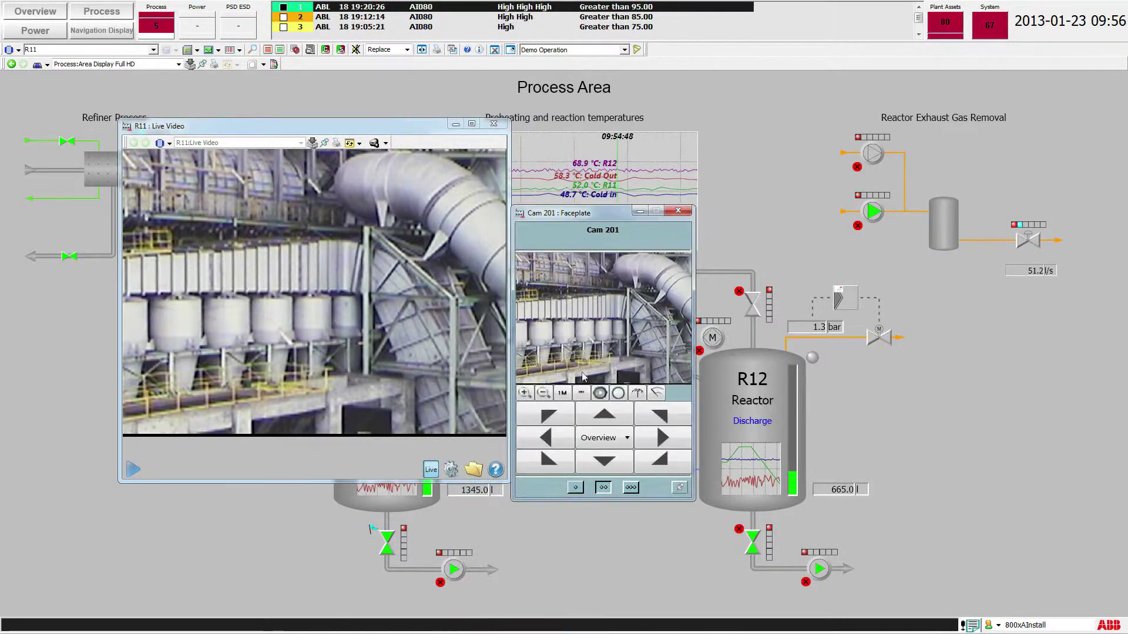
click(626, 439)
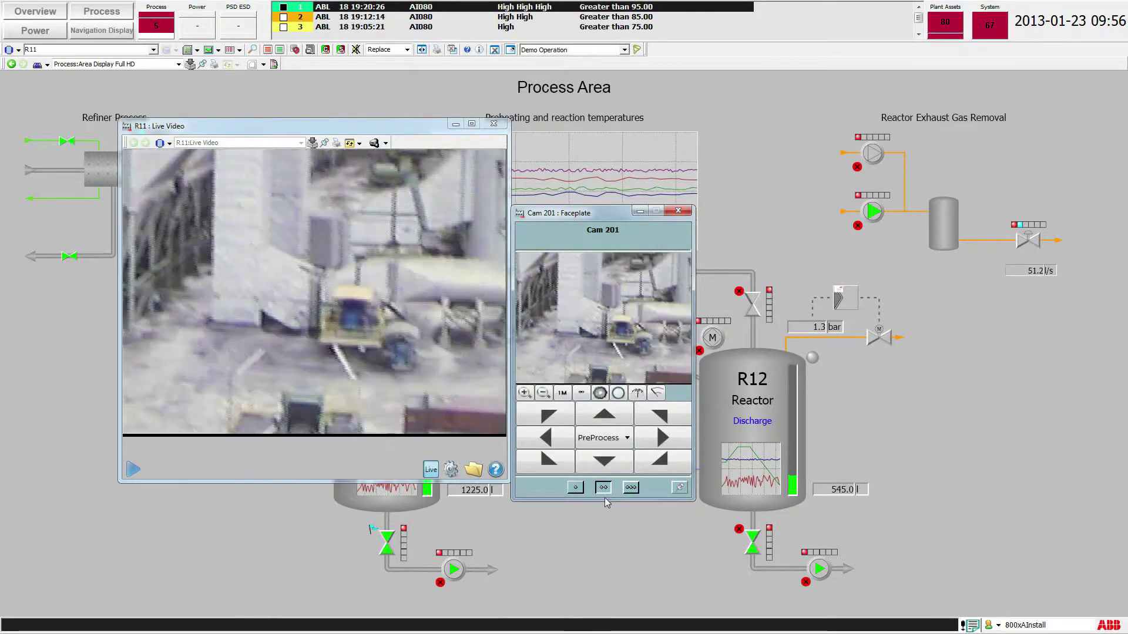
click(626, 440)
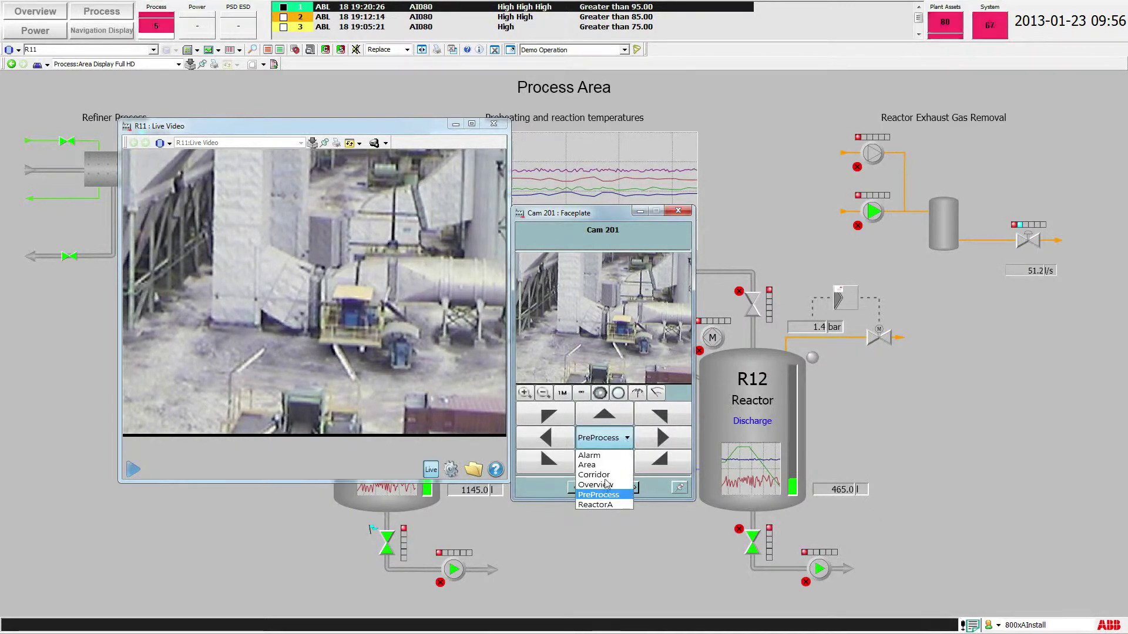